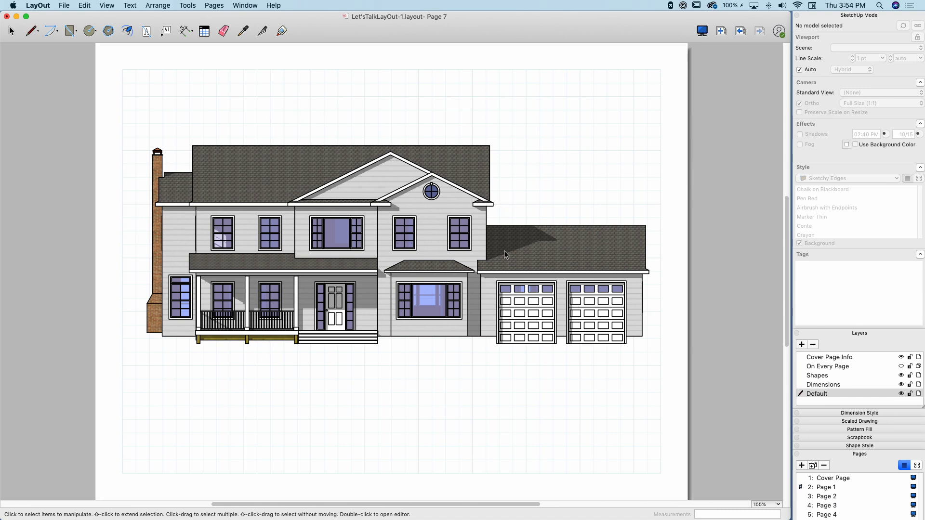
Step: Select the Page 7 house elevation viewport and apply the Marker Thin style
{"action": "left_click", "coordinate": [288, 273]}
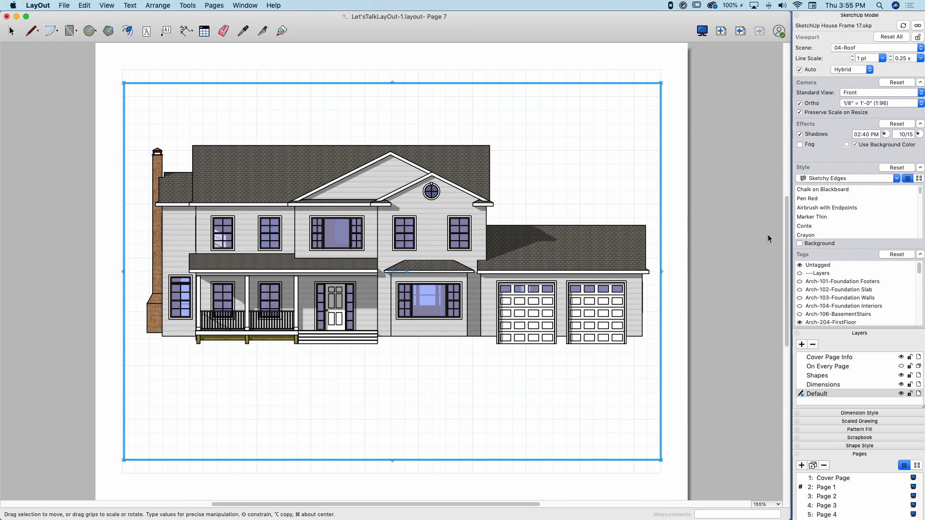
{"action": "left_click", "coordinate": [805, 218]}
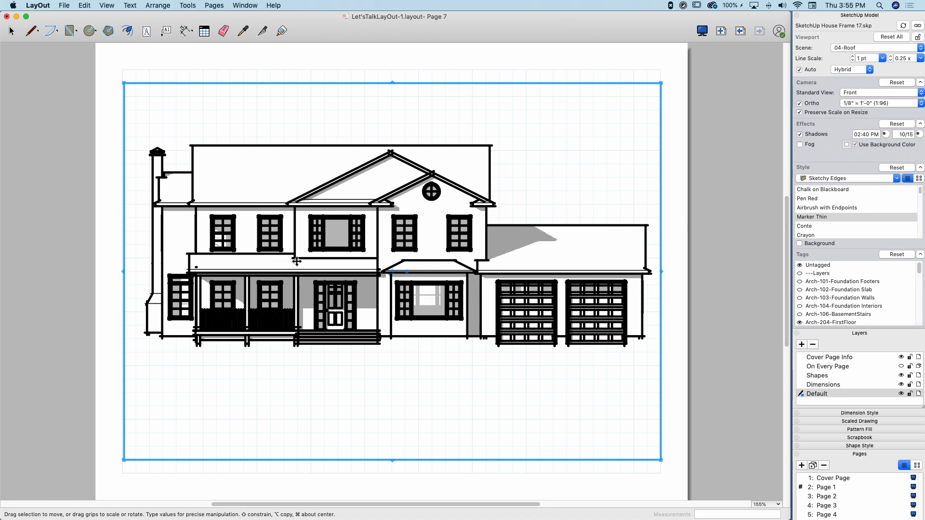
Step: Undo the Marker Thin style change and collapse the Tags list
{"action": "key", "text": "super+c"}
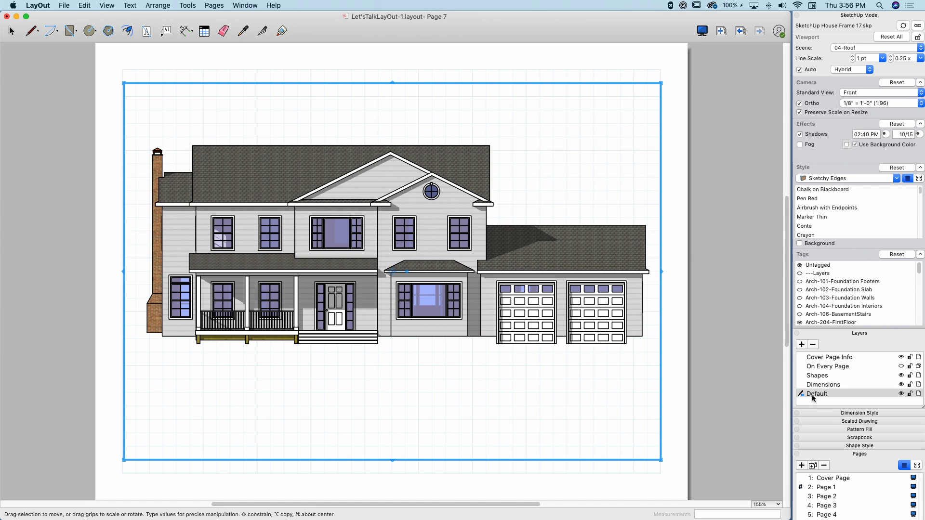
{"action": "left_click", "coordinate": [839, 256]}
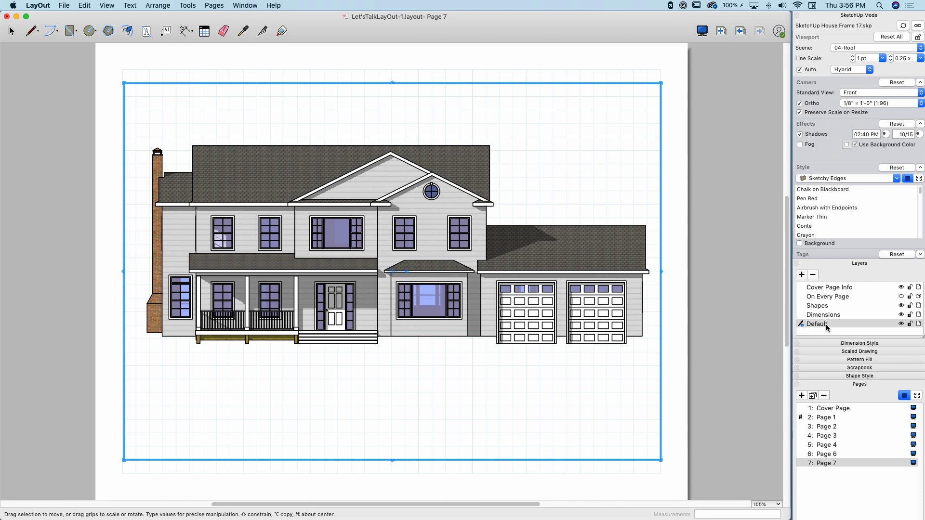
Step: Add a new layer and name it Lines
{"action": "left_click", "coordinate": [801, 275]}
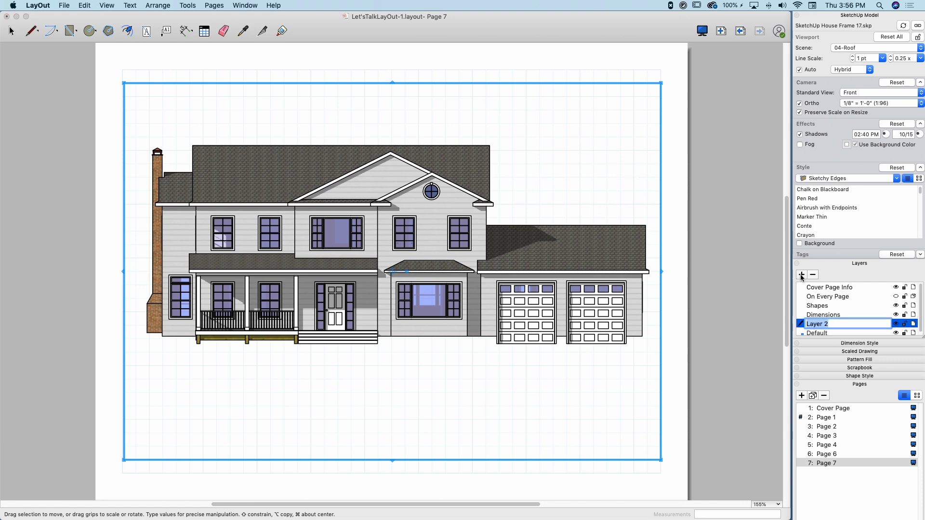
{"action": "type", "text": "Lines"}
{"action": "left_click", "coordinate": [831, 332]}
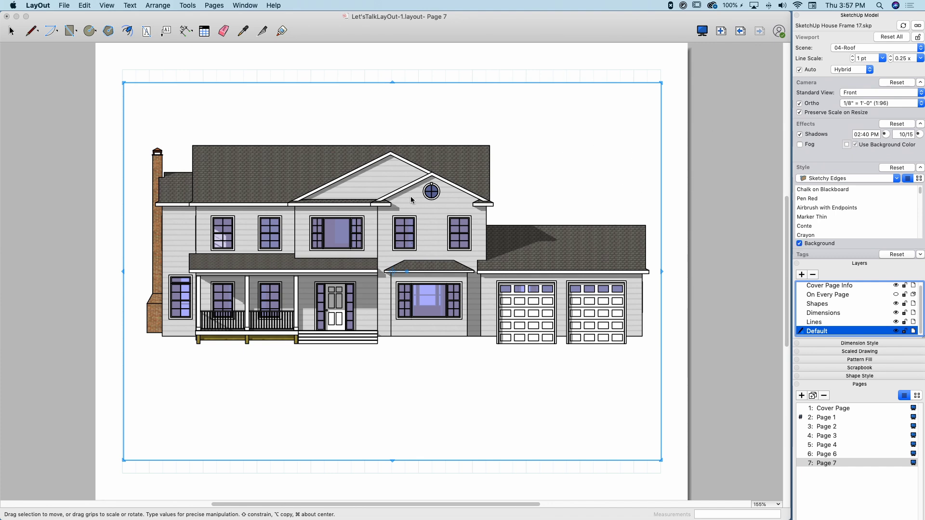
Step: Copy the house viewport and paste it in place
{"action": "left_click", "coordinate": [365, 252]}
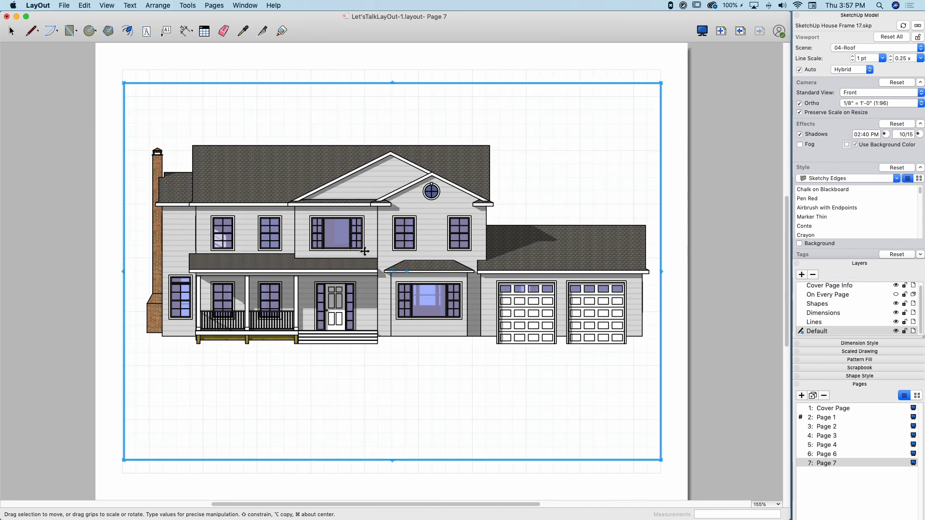
{"action": "right_click", "coordinate": [195, 161]}
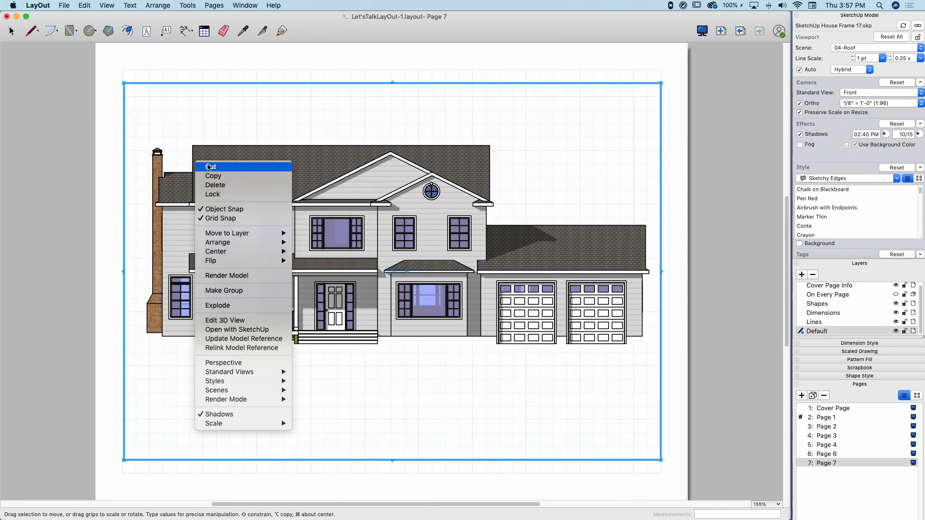
{"action": "left_click", "coordinate": [215, 176]}
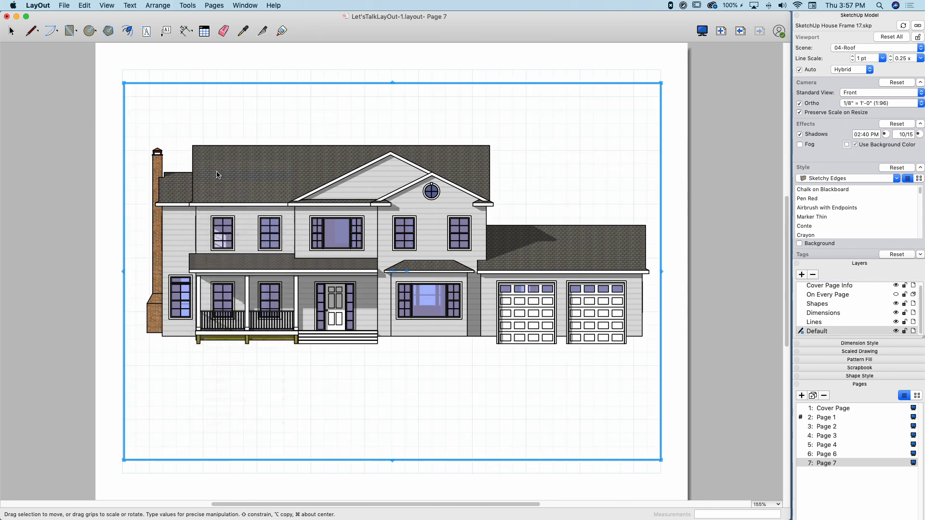
{"action": "left_click", "coordinate": [84, 6]}
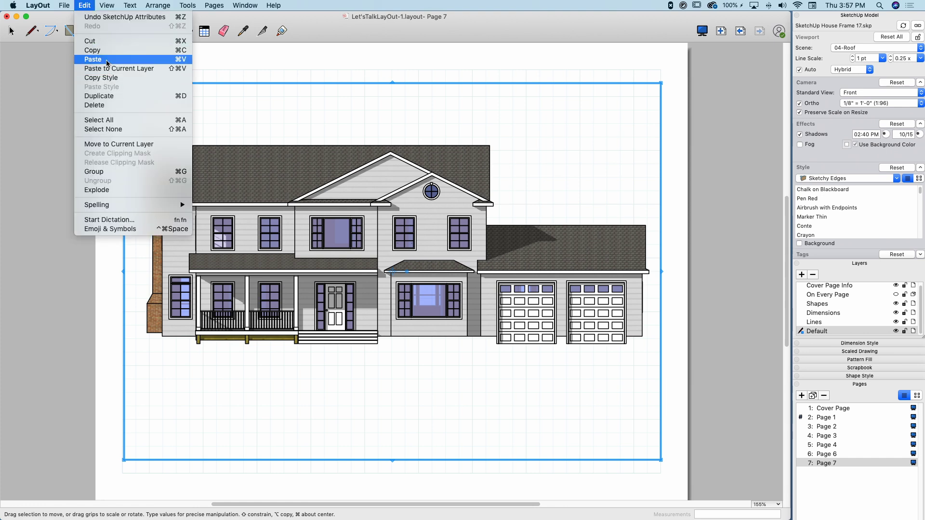
{"action": "left_click", "coordinate": [107, 59]}
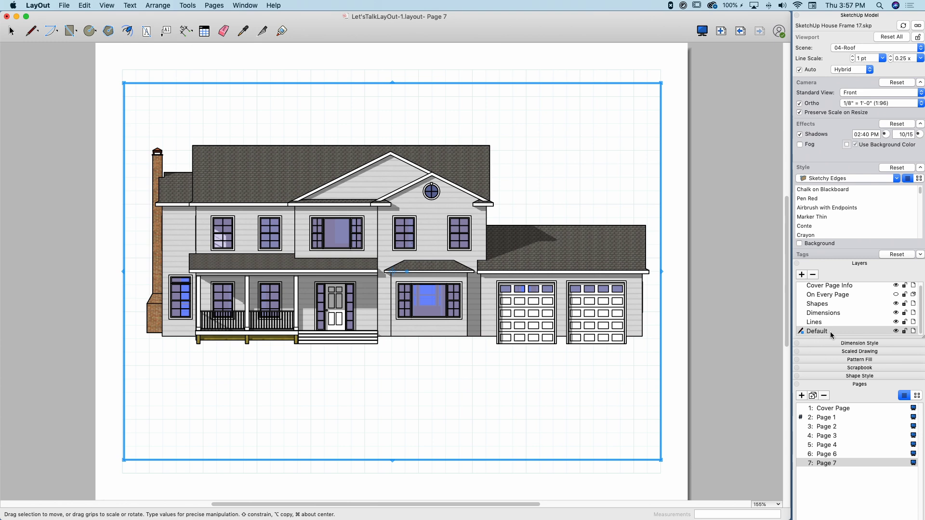
Step: Move the pasted viewport copy onto the Lines layer
{"action": "right_click", "coordinate": [407, 214]}
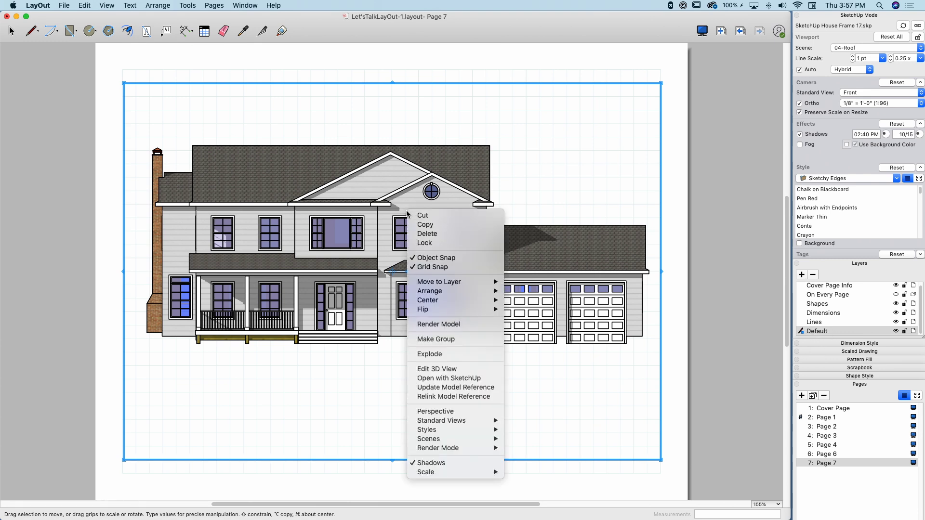
{"action": "mouse_move", "coordinate": [424, 285]}
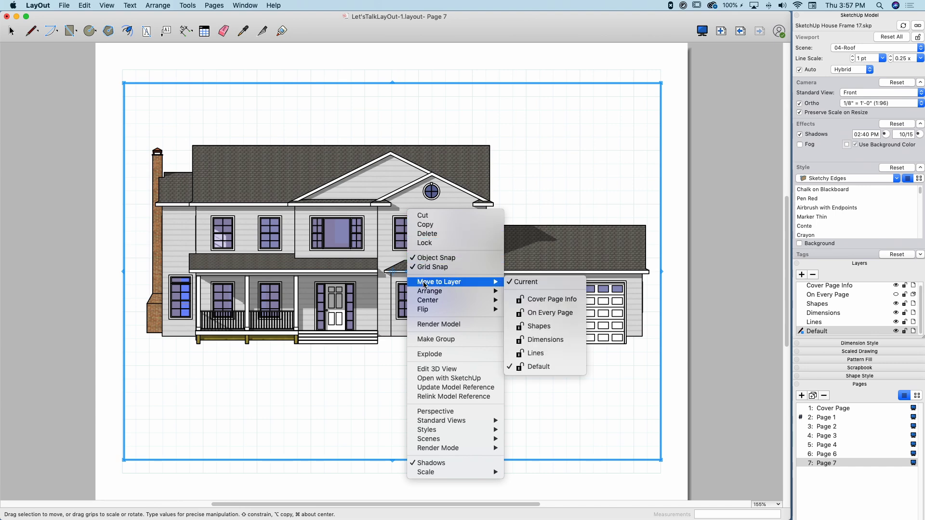
{"action": "left_click", "coordinate": [540, 354]}
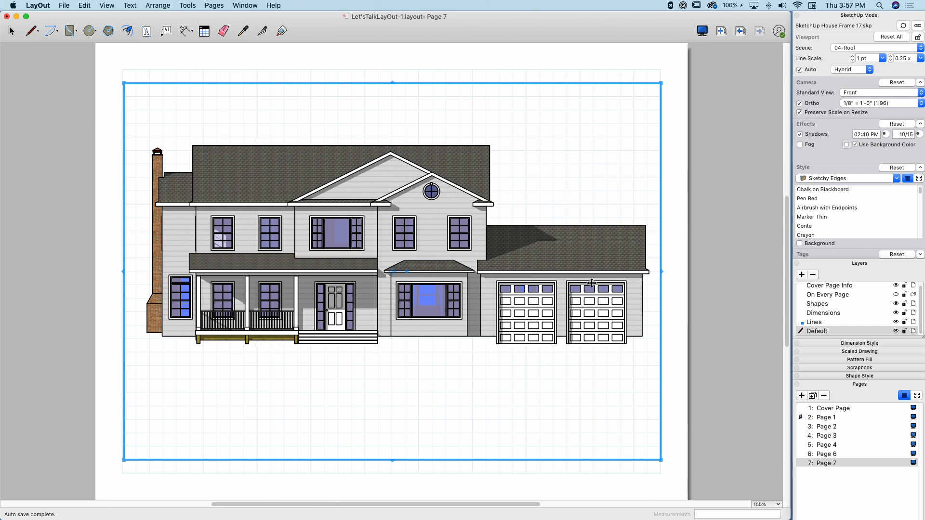
Step: Hide the Lines layer, select the Default-layer viewport, and turn on orthographic camera
{"action": "left_click", "coordinate": [896, 322]}
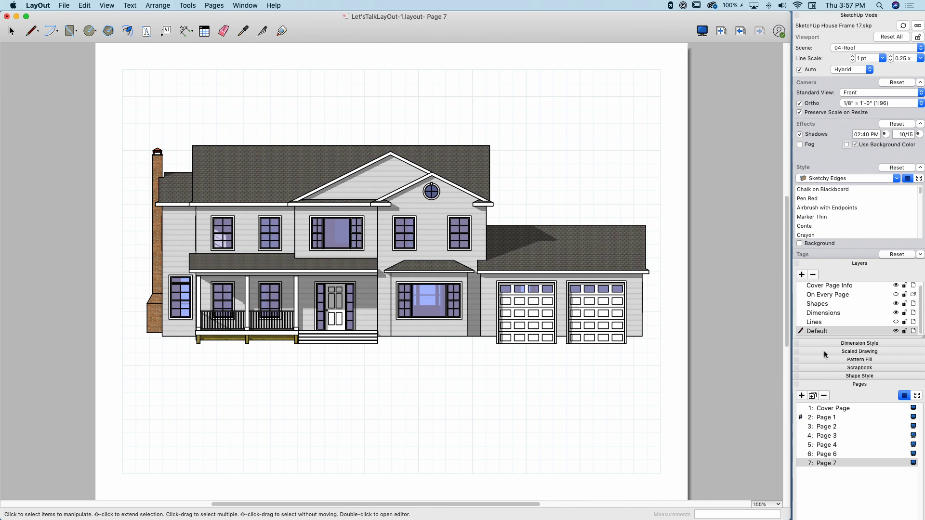
{"action": "left_click", "coordinate": [457, 257]}
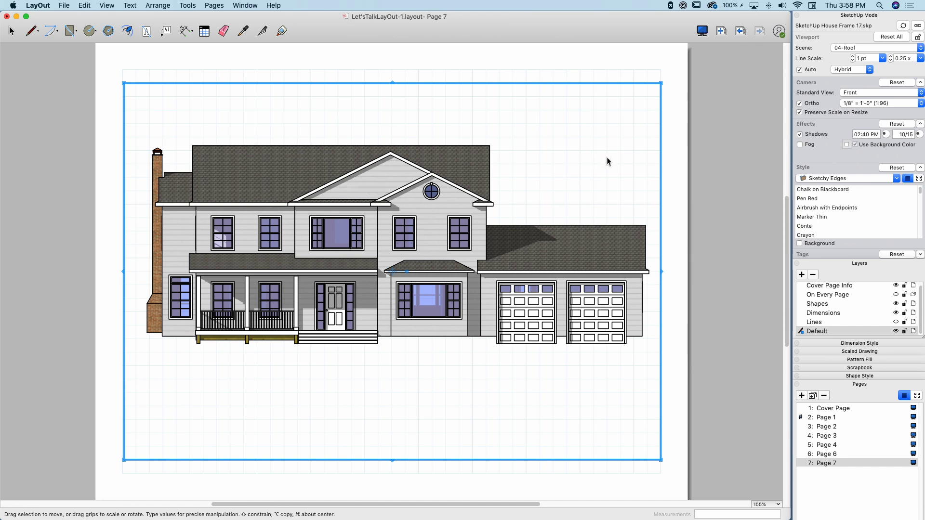
{"action": "left_click", "coordinate": [800, 103]}
Step: Keep the line scale at 0.25 x and the line weight at 1 pt
{"action": "left_click", "coordinate": [920, 59]}
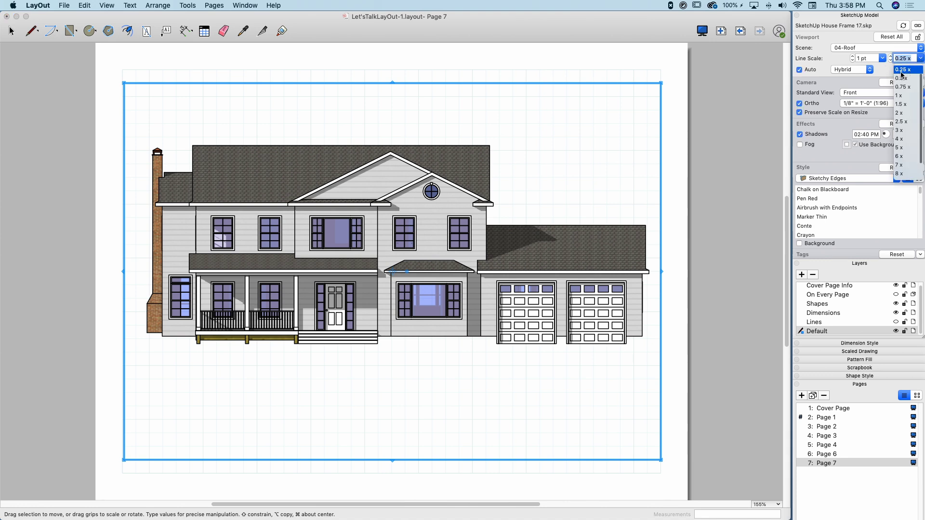
{"action": "left_click", "coordinate": [903, 70]}
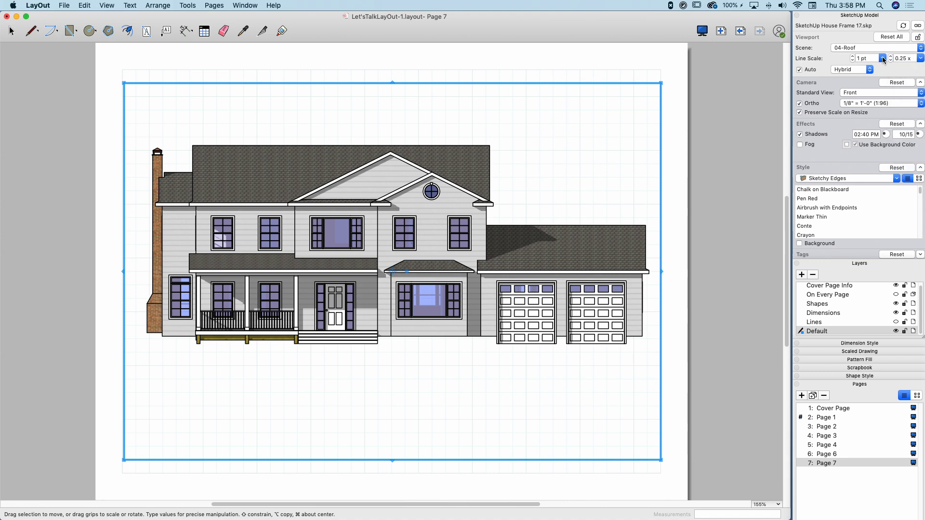
{"action": "left_click", "coordinate": [883, 58]}
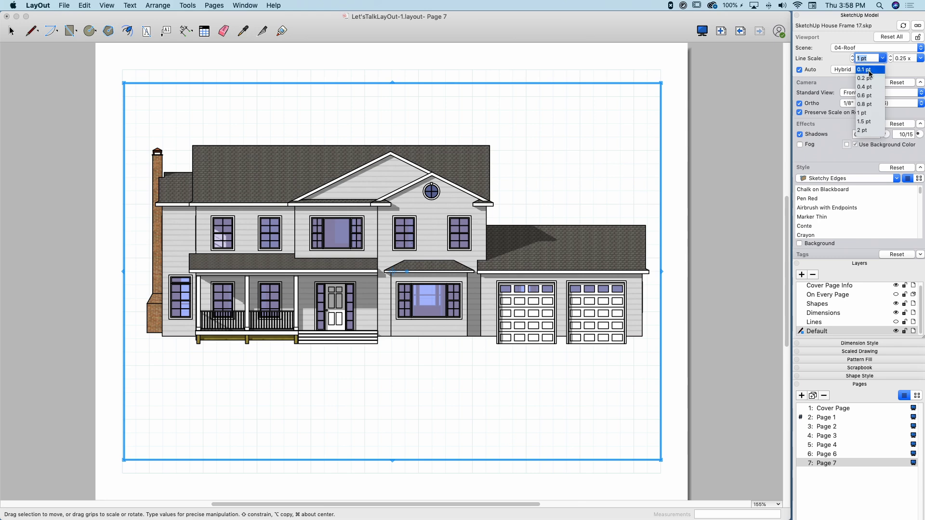
{"action": "left_click", "coordinate": [763, 84]}
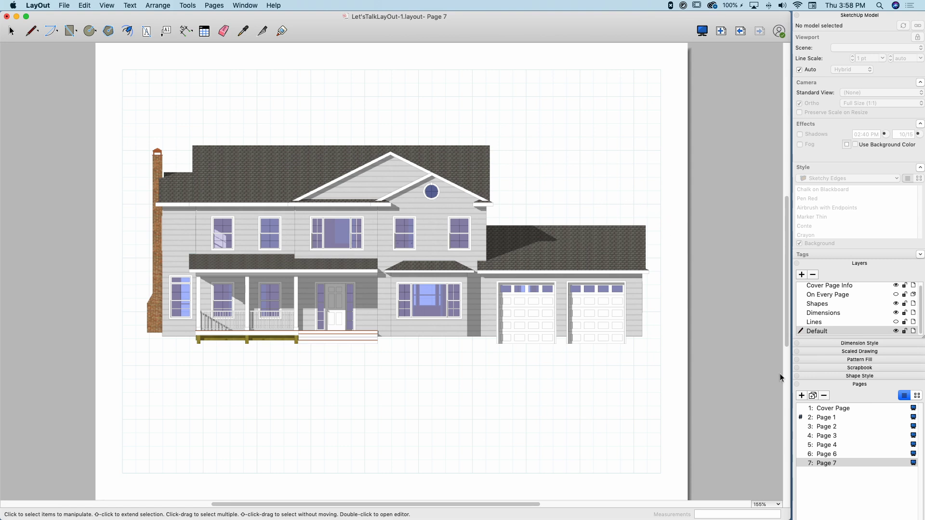
Step: Hide the Default layer, show Lines, and make Lines the active layer
{"action": "left_click", "coordinate": [897, 323]}
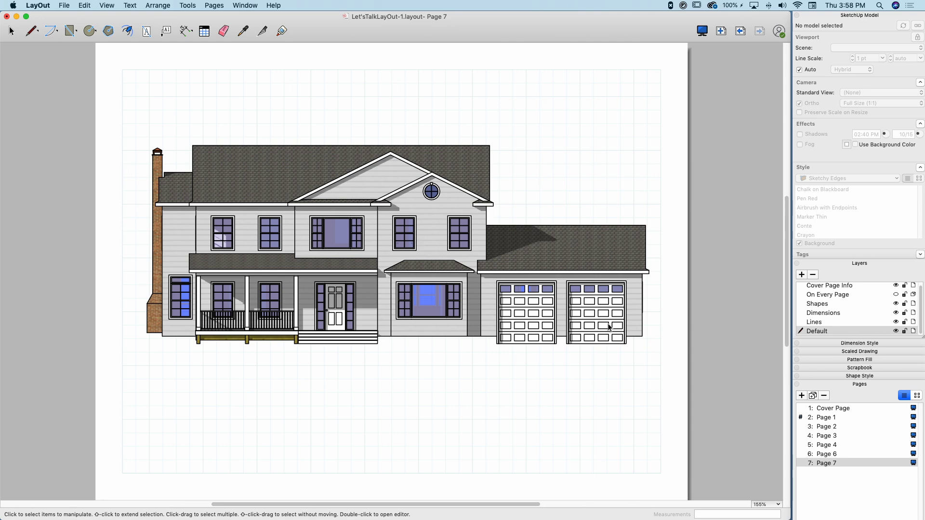
{"action": "left_click", "coordinate": [896, 321]}
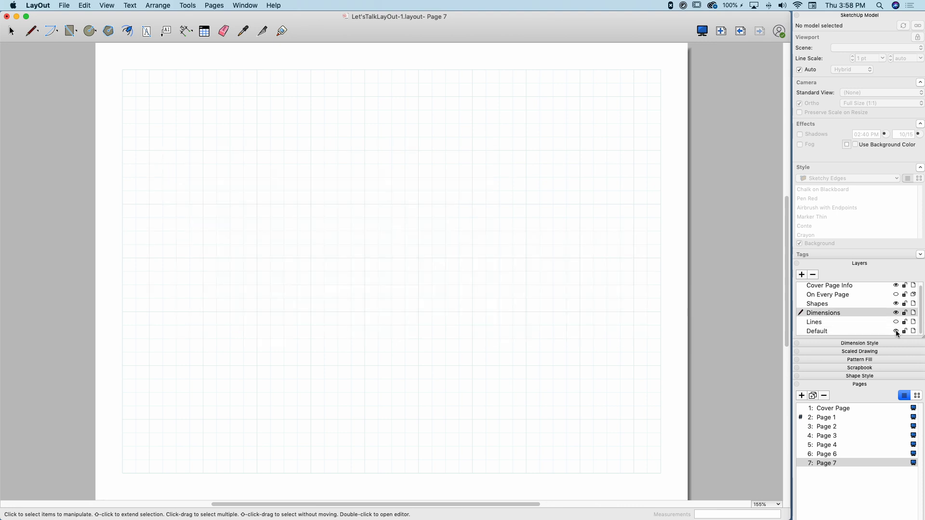
{"action": "left_click", "coordinate": [895, 331]}
{"action": "left_click", "coordinate": [896, 332]}
{"action": "left_click", "coordinate": [896, 322]}
{"action": "left_click", "coordinate": [828, 322]}
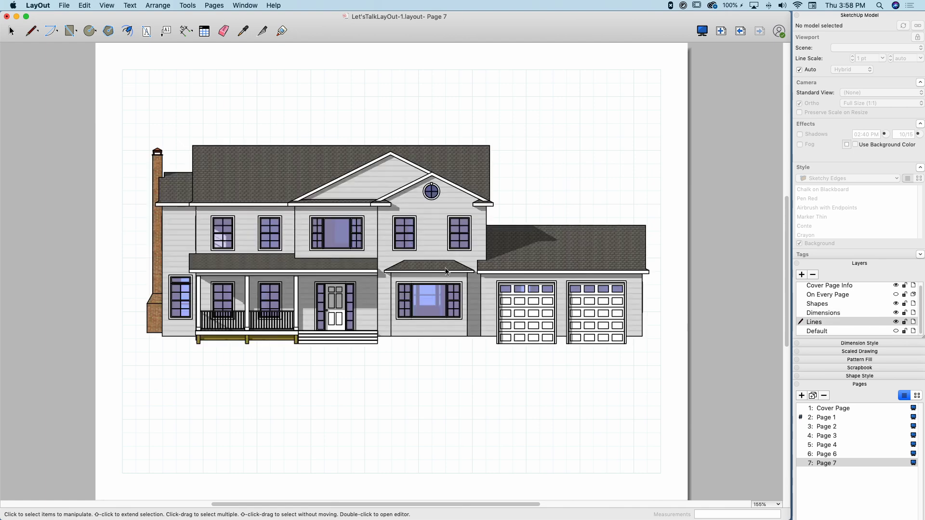
Step: Switch the Lines viewport to Vector rendering with the Marker Thin style
{"action": "left_click", "coordinate": [291, 193]}
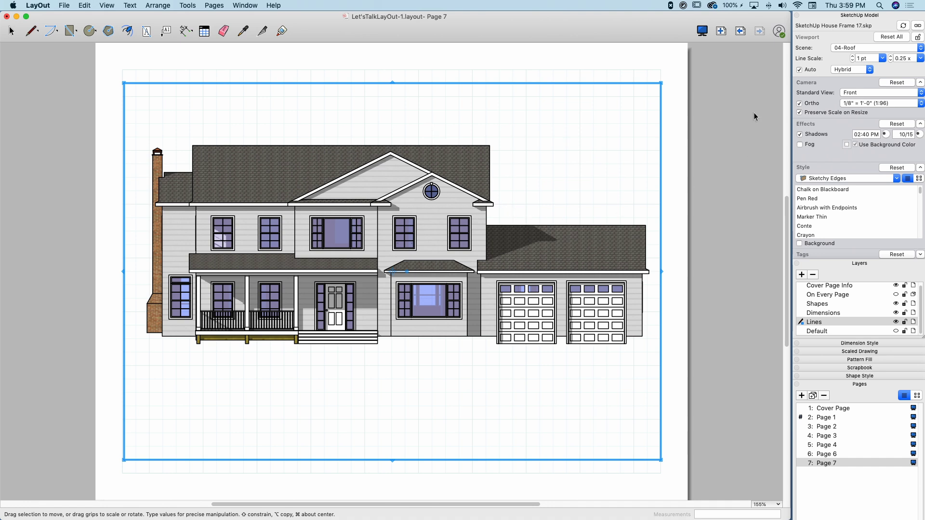
{"action": "left_click", "coordinate": [855, 69]}
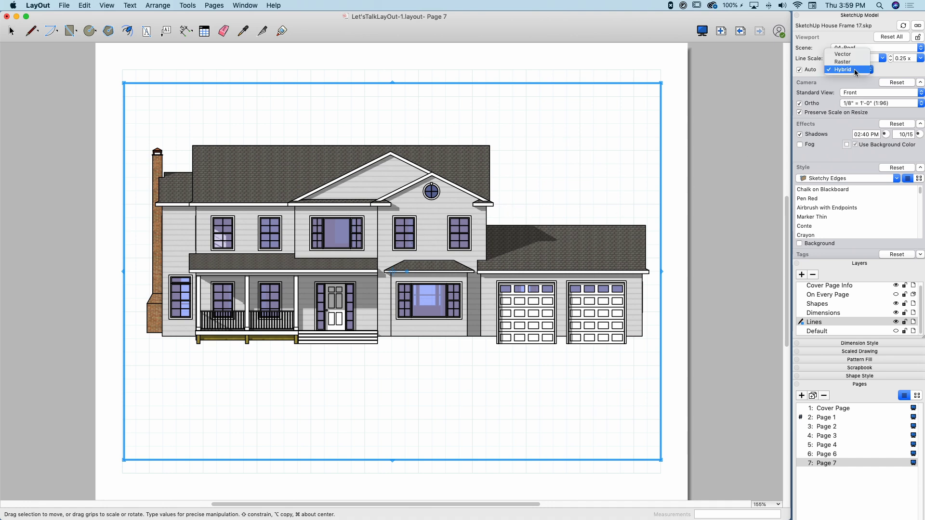
{"action": "left_click", "coordinate": [851, 56]}
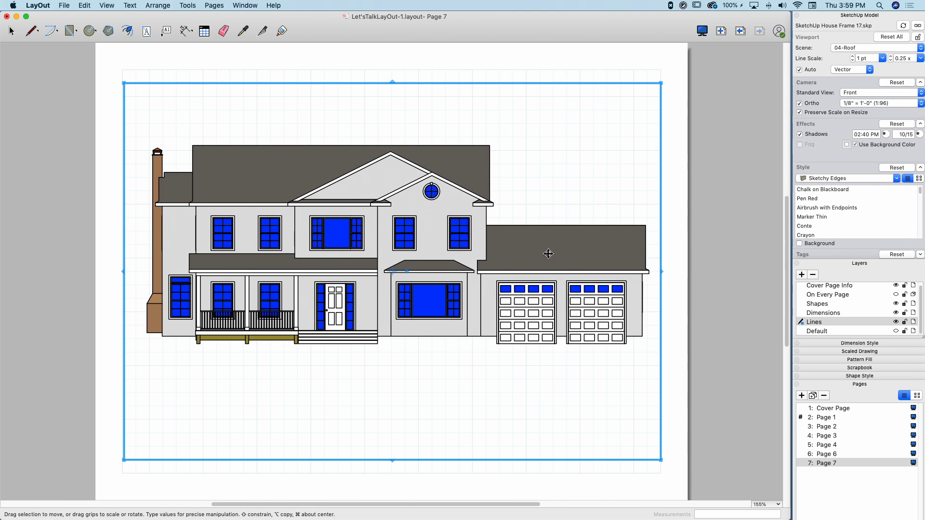
{"action": "left_click", "coordinate": [812, 219]}
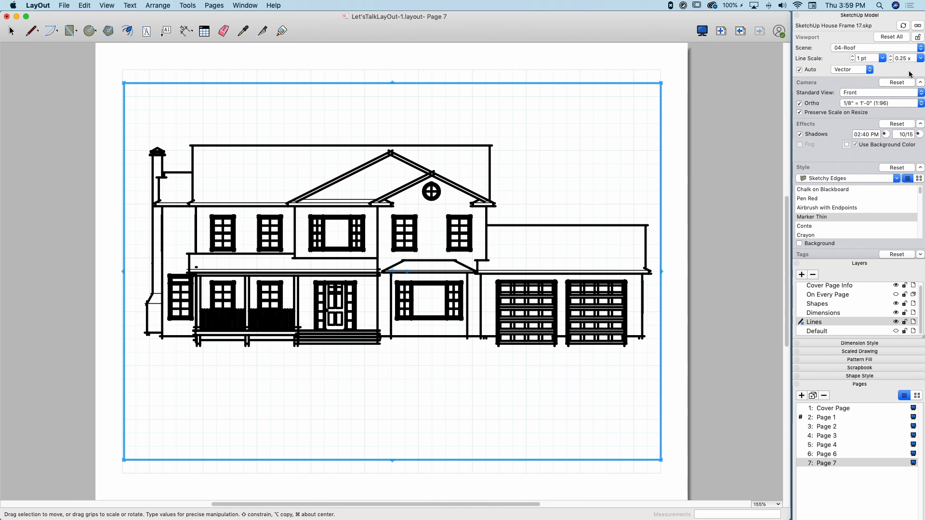
Step: Set the line weight to 0.6 pt and show the Default layer beneath the linework
{"action": "left_click", "coordinate": [883, 58]}
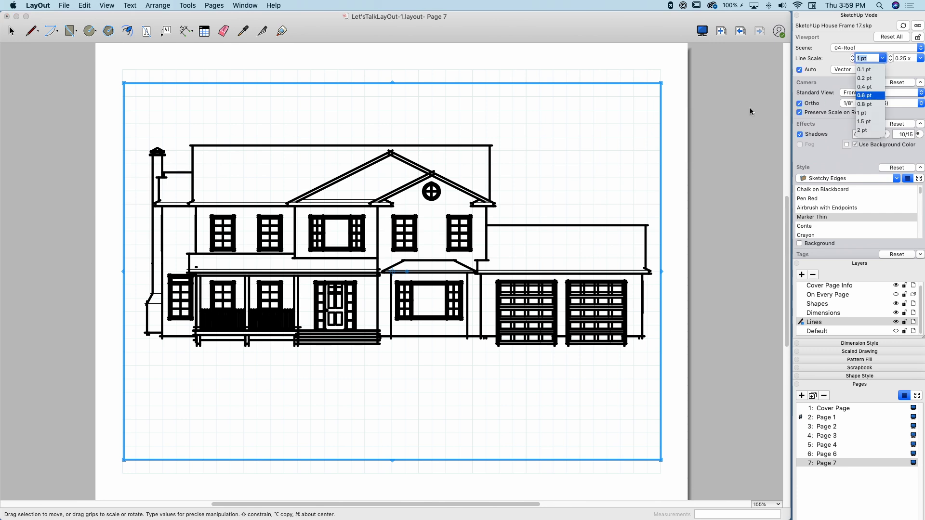
{"action": "key", "text": "Return"}
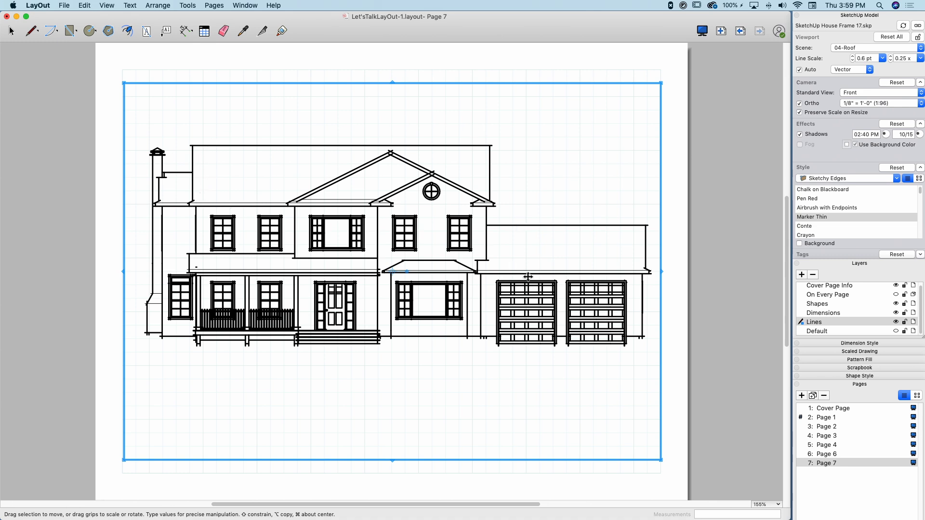
{"action": "left_click", "coordinate": [717, 205]}
{"action": "left_click", "coordinate": [321, 184]}
{"action": "left_click", "coordinate": [896, 331]}
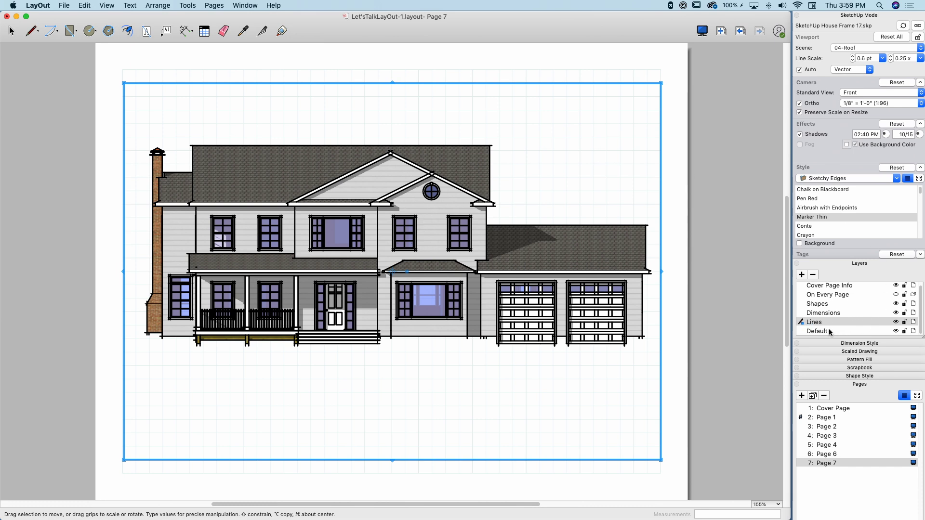
{"action": "left_click", "coordinate": [896, 323]}
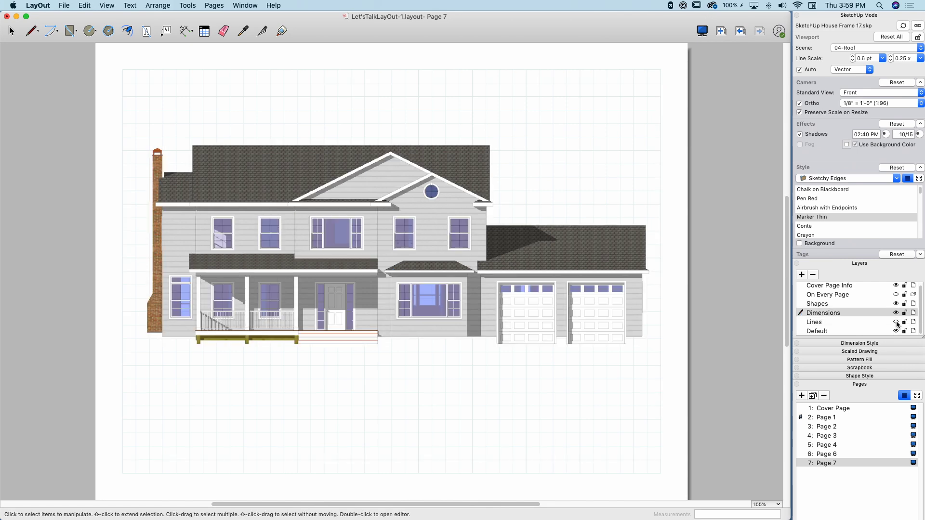
{"action": "left_click", "coordinate": [897, 322]}
{"action": "left_click", "coordinate": [896, 332]}
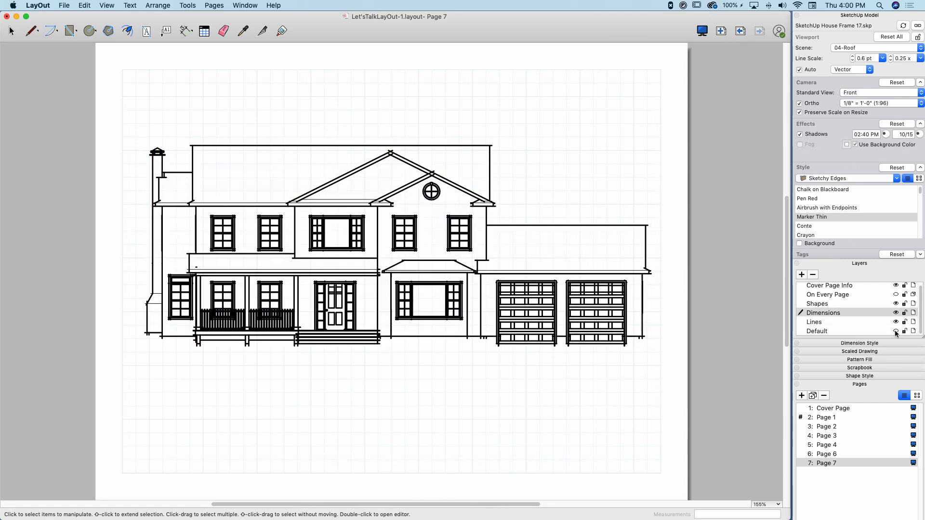
{"action": "left_click", "coordinate": [896, 331]}
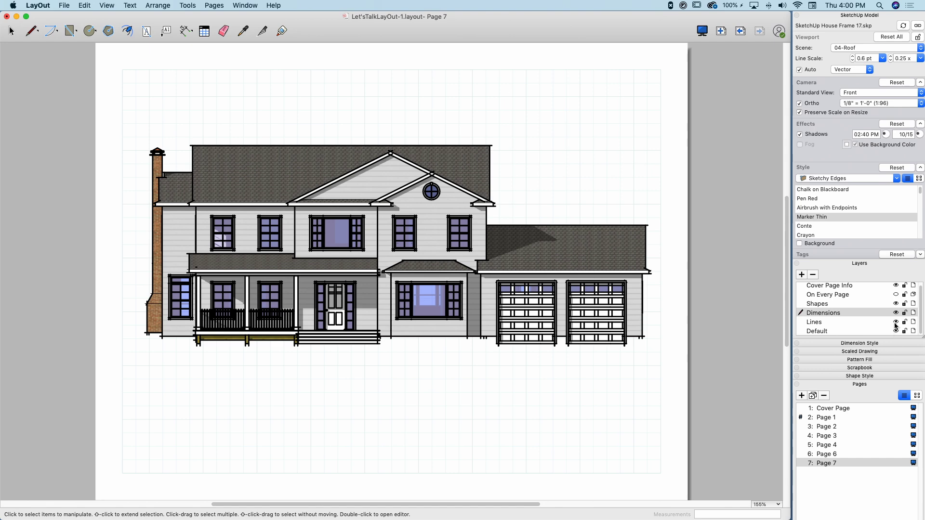
{"action": "left_click", "coordinate": [896, 322]}
{"action": "left_click", "coordinate": [896, 322]}
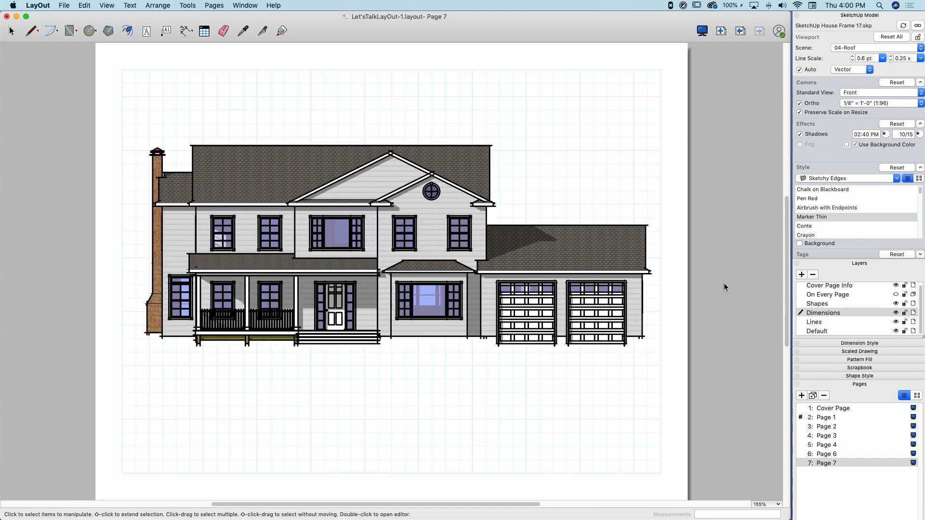